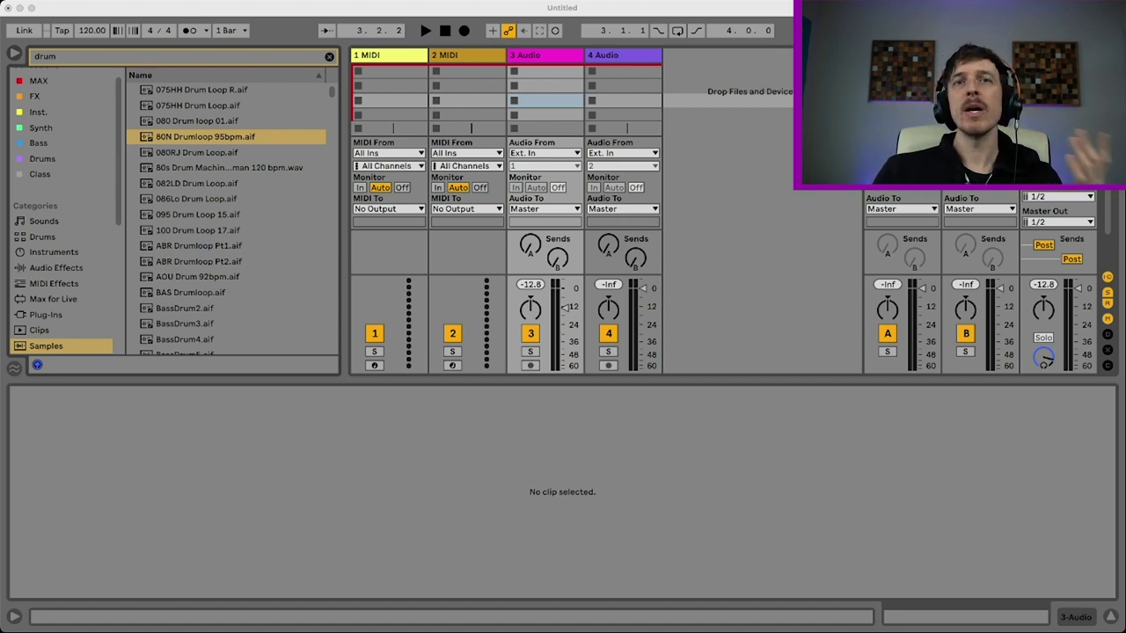
Load 80N Drumloop 95bpm onto track 4, and drop Ital Tek - Deadhead into track 3's third slot.
click(225, 142)
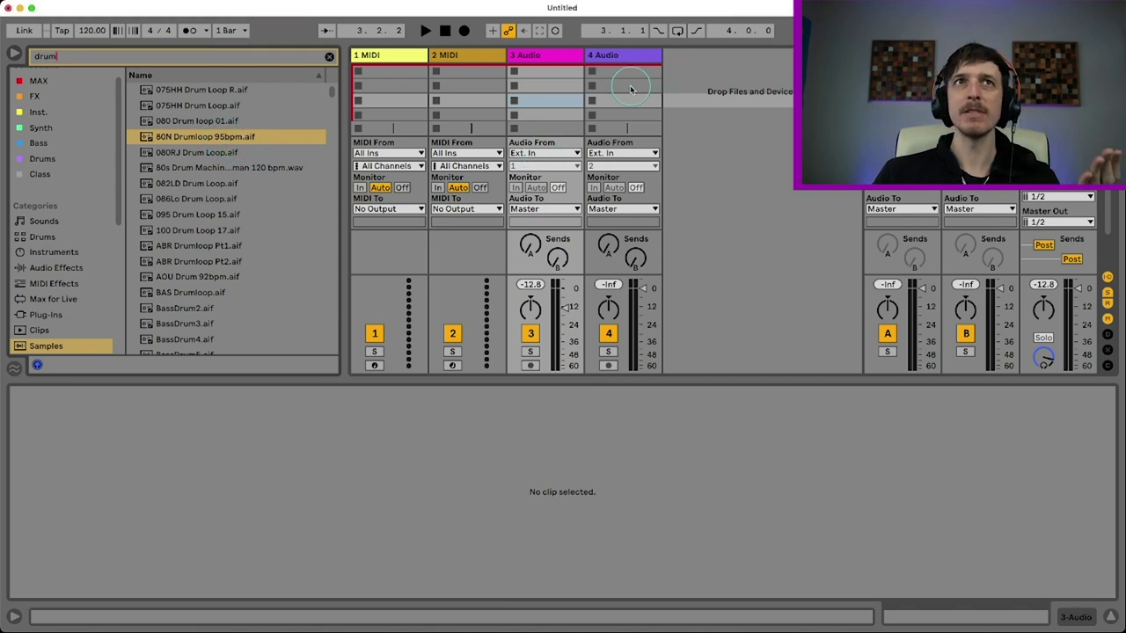
click(222, 138)
drag(222, 138, 629, 89)
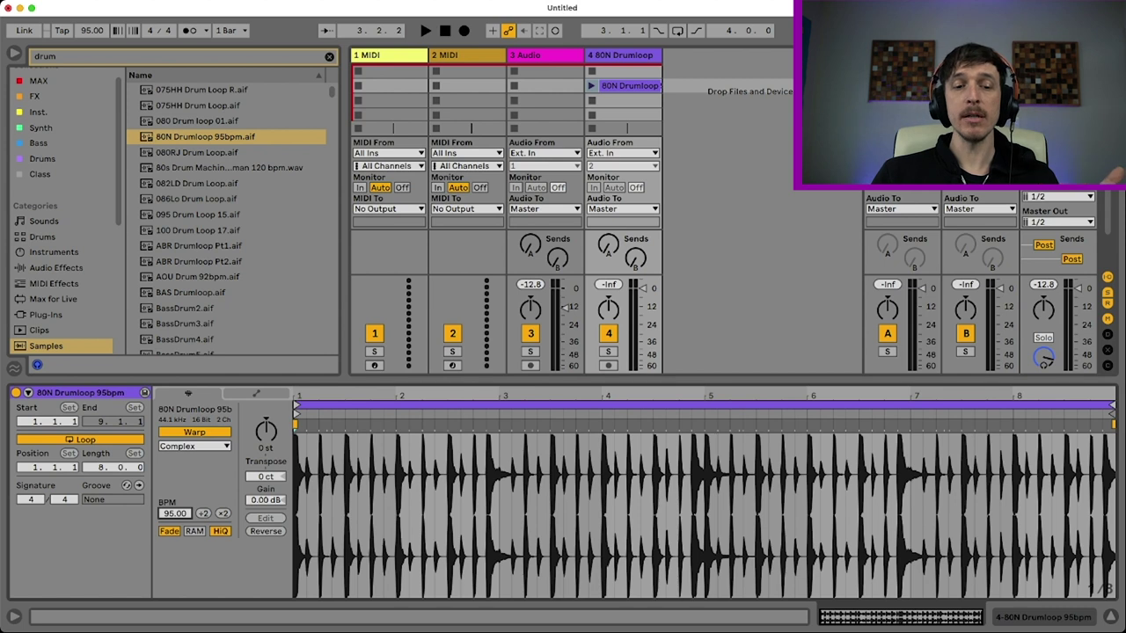
key(super+Tab)
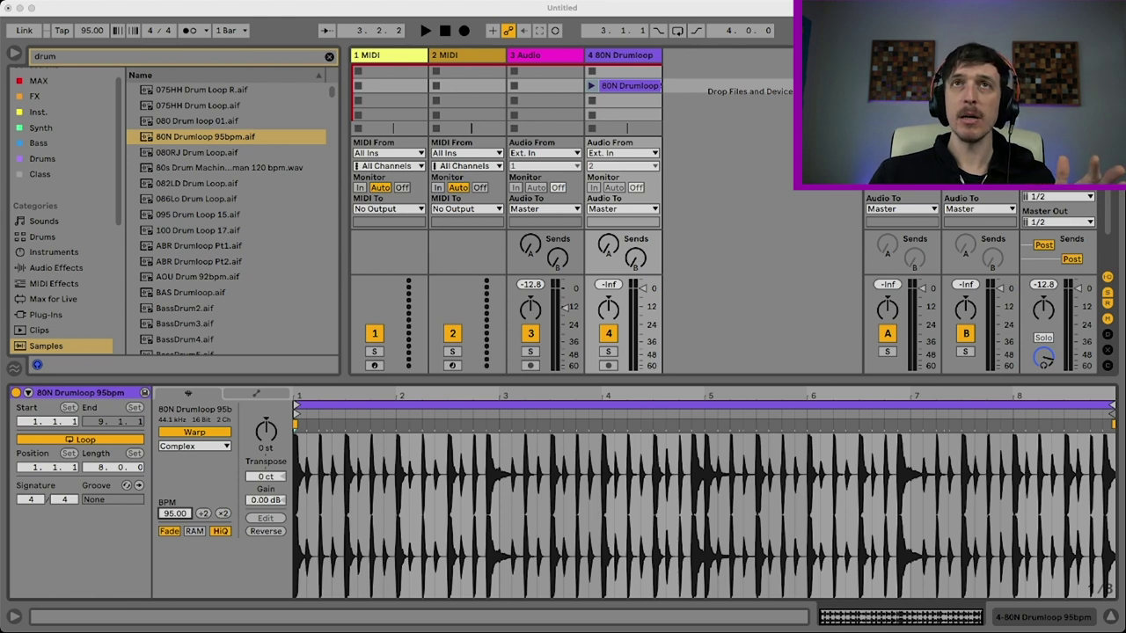
drag(517, 599, 557, 101)
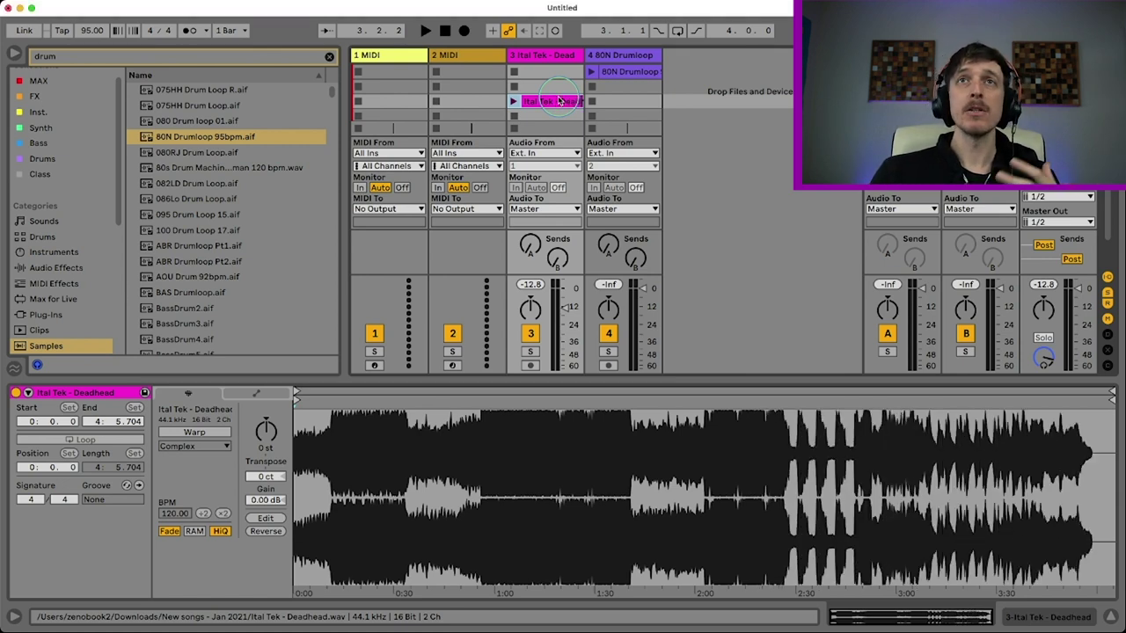
Check that Auto-Warp Long Samples is Off in Preferences, then close them.
key(super+comma)
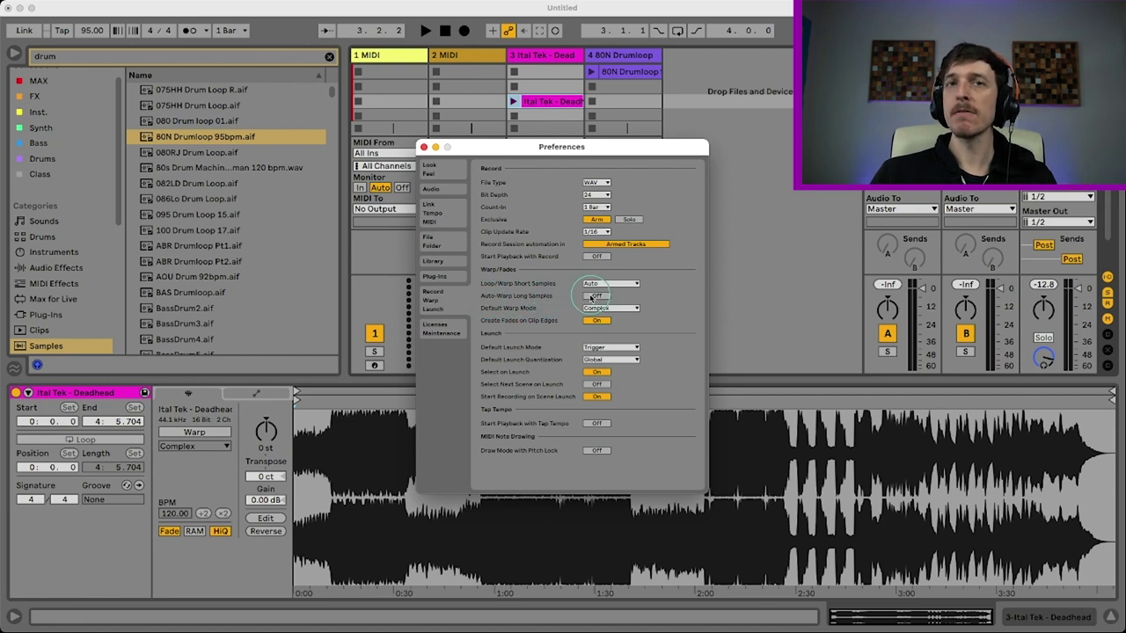
click(423, 147)
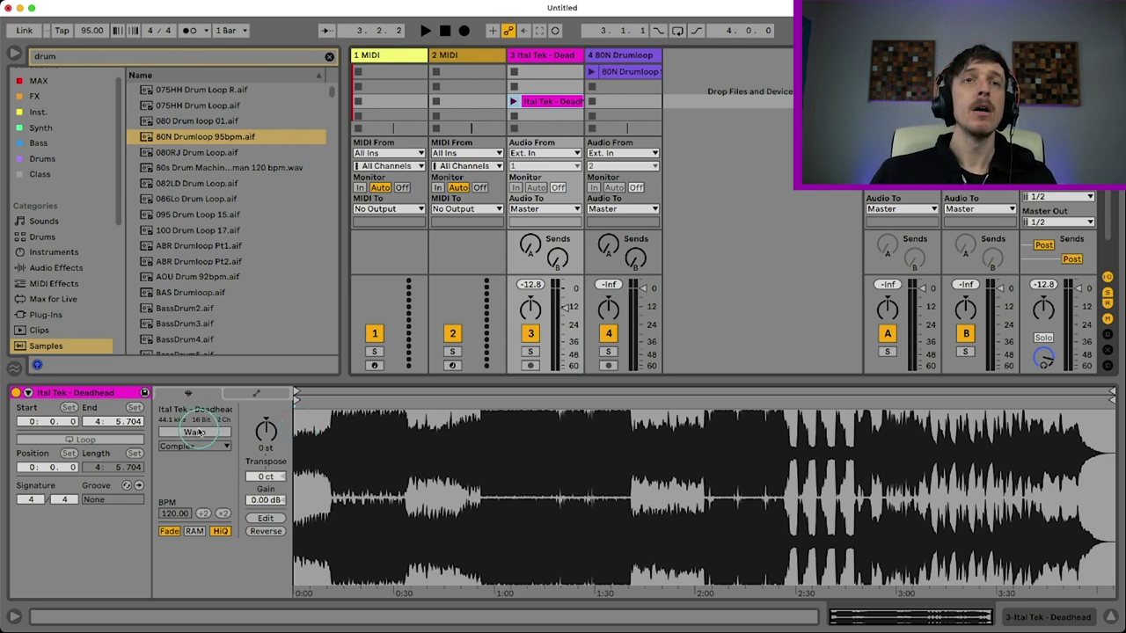
Turn on Warp for the Deadhead clip (Complex, 95.00 BPM) and select a stretch of bars.
click(194, 433)
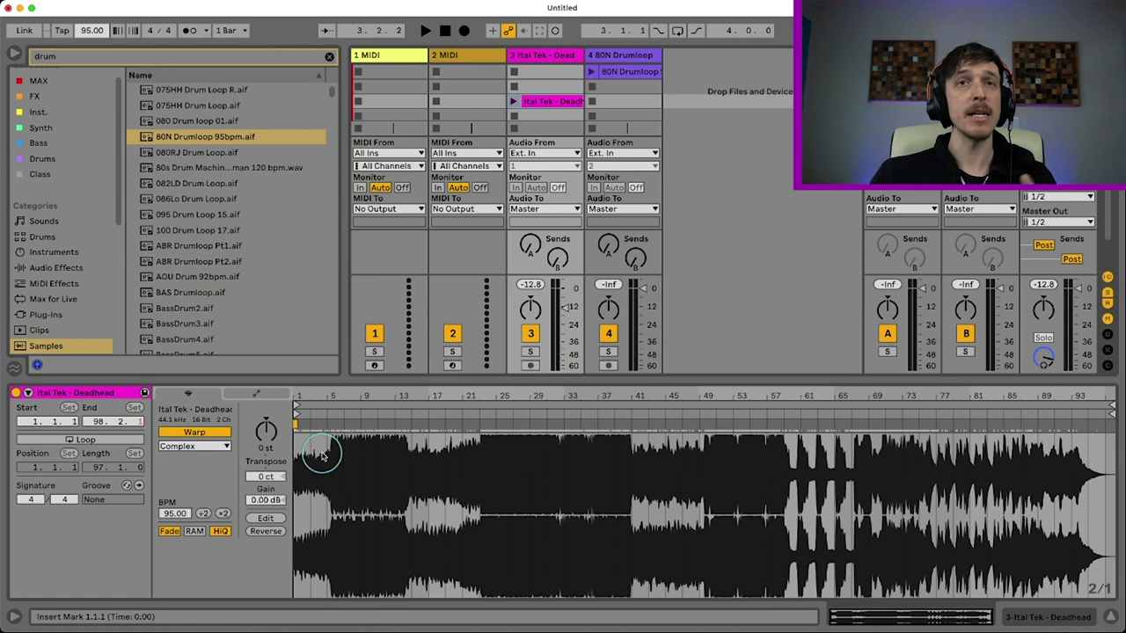
drag(329, 448, 406, 449)
Place the insert mark at the bar 23 downbeat of the Deadhead clip.
drag(472, 439, 559, 442)
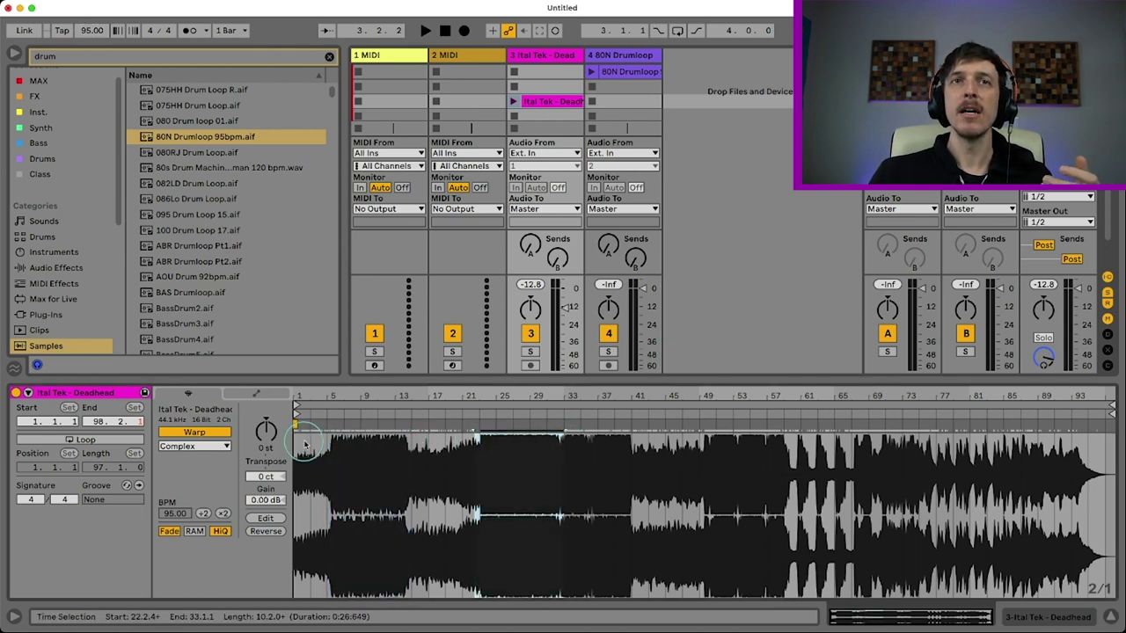
click(334, 443)
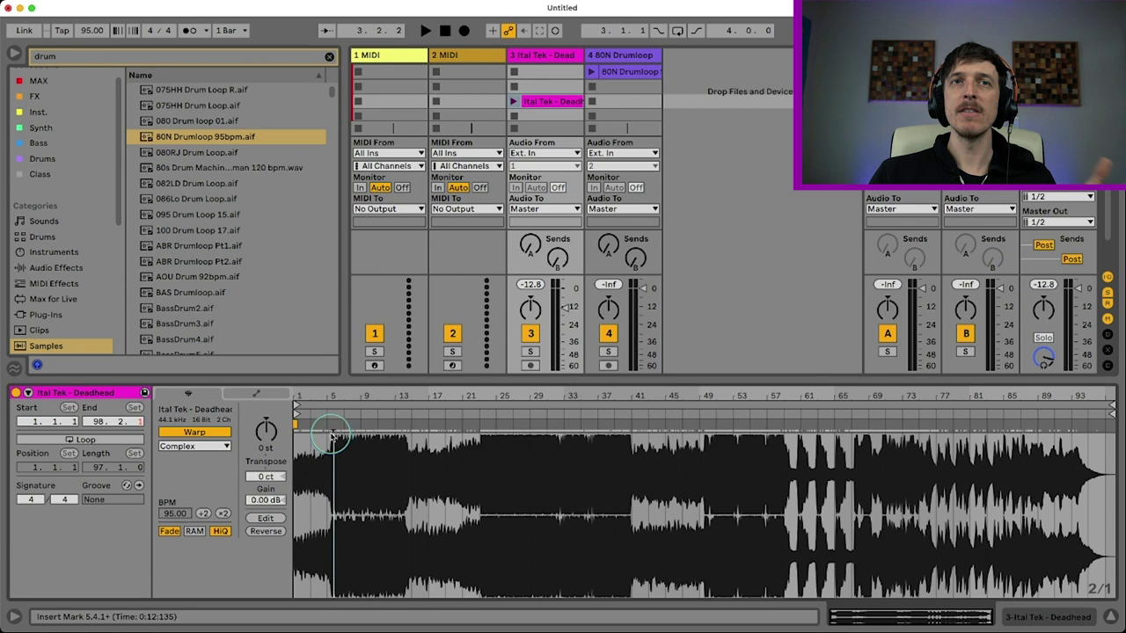
click(480, 443)
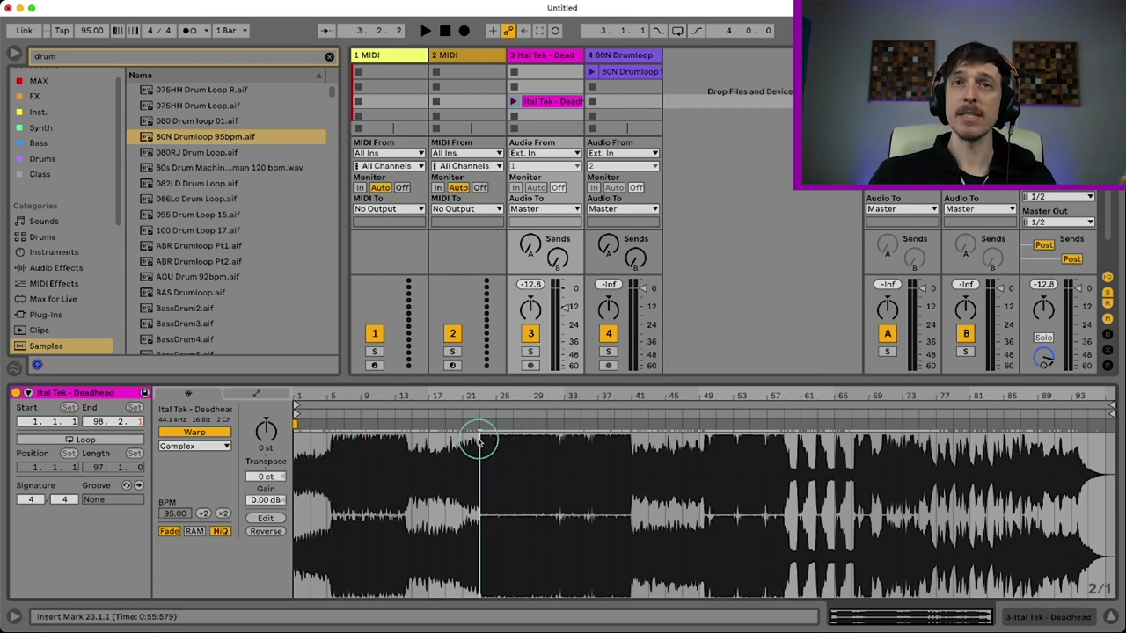
Zoom in closely around bar 23 and audition playback from just before the downbeat.
drag(478, 390, 478, 395)
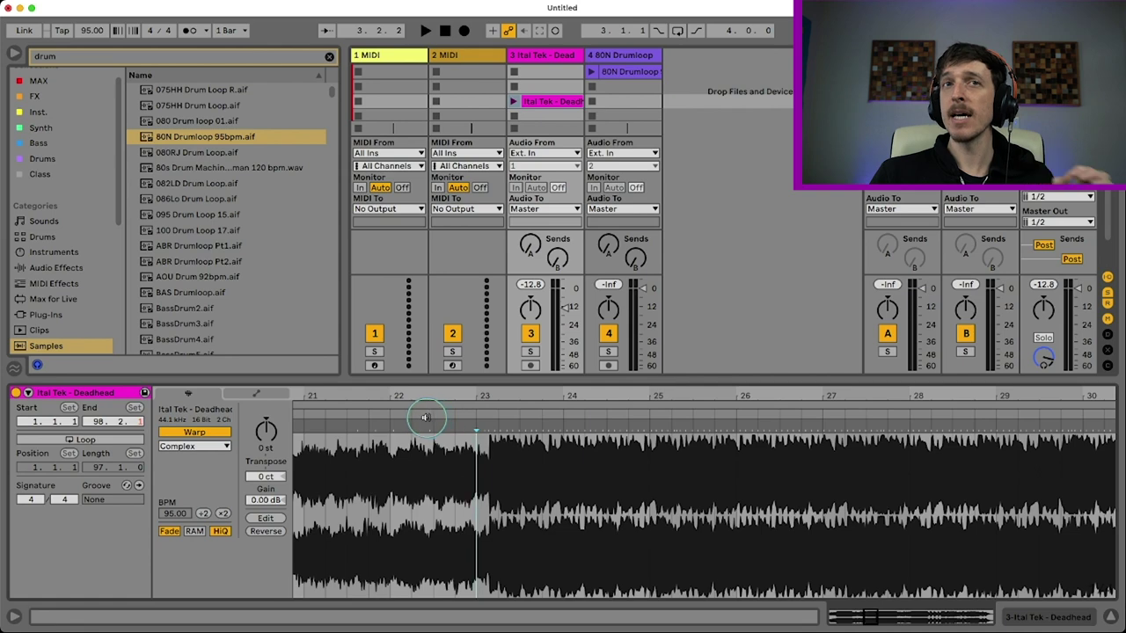
click(395, 414)
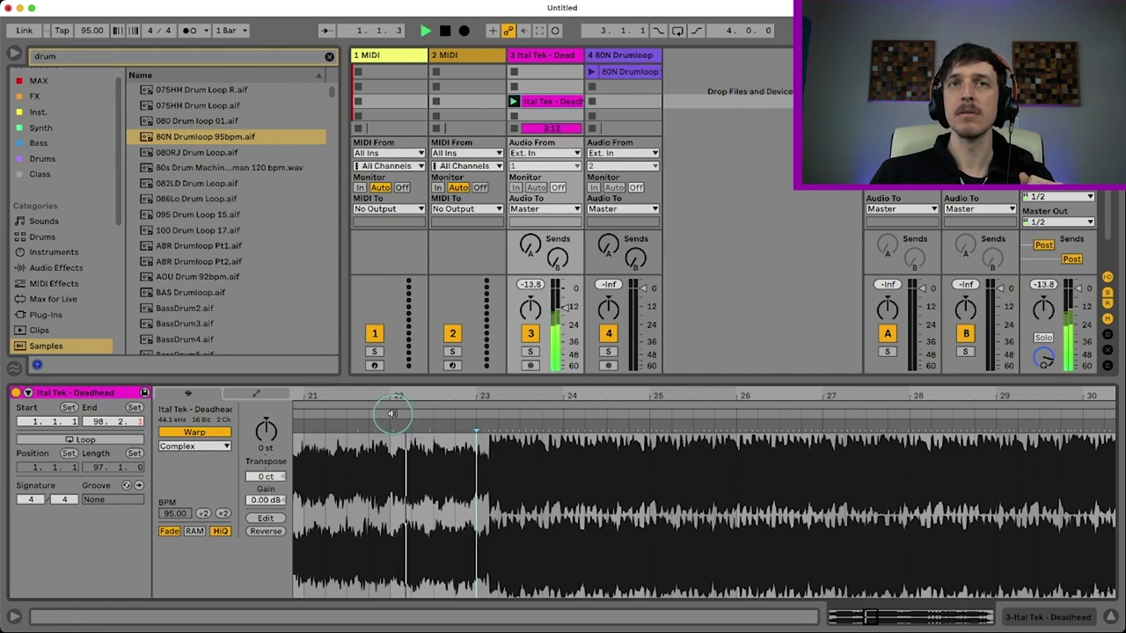
drag(501, 395, 498, 395)
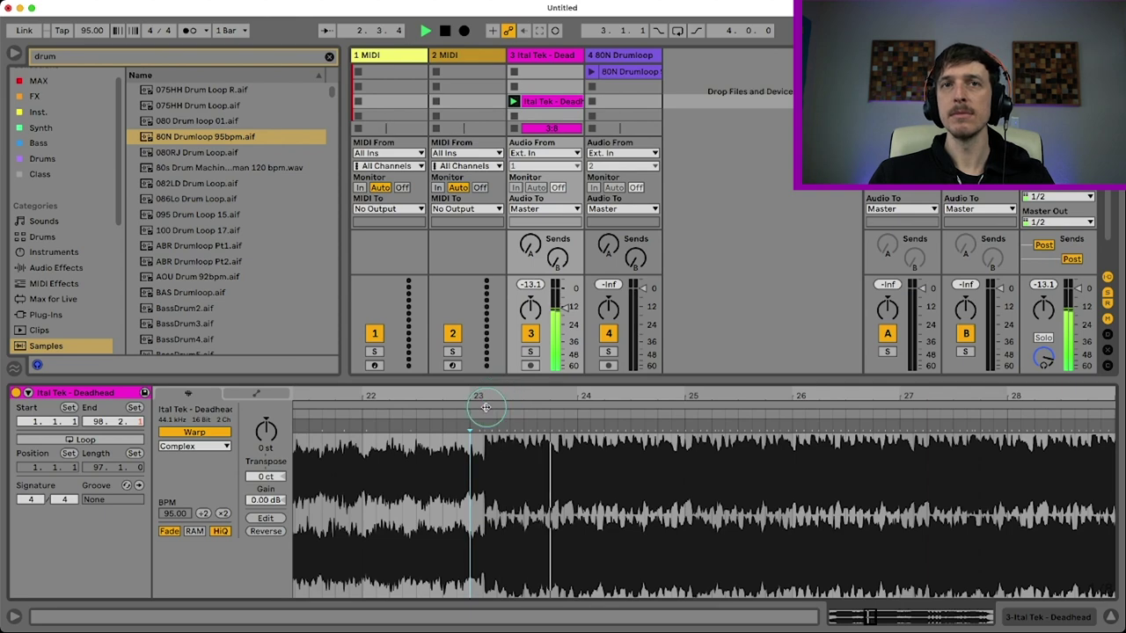
key(space)
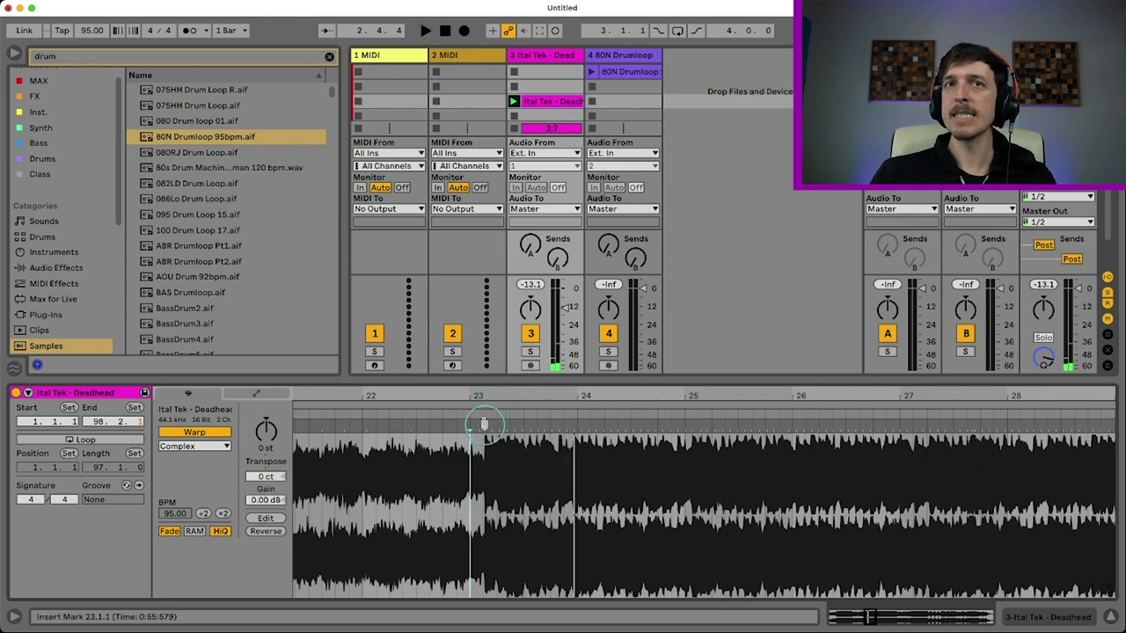
drag(489, 390, 477, 427)
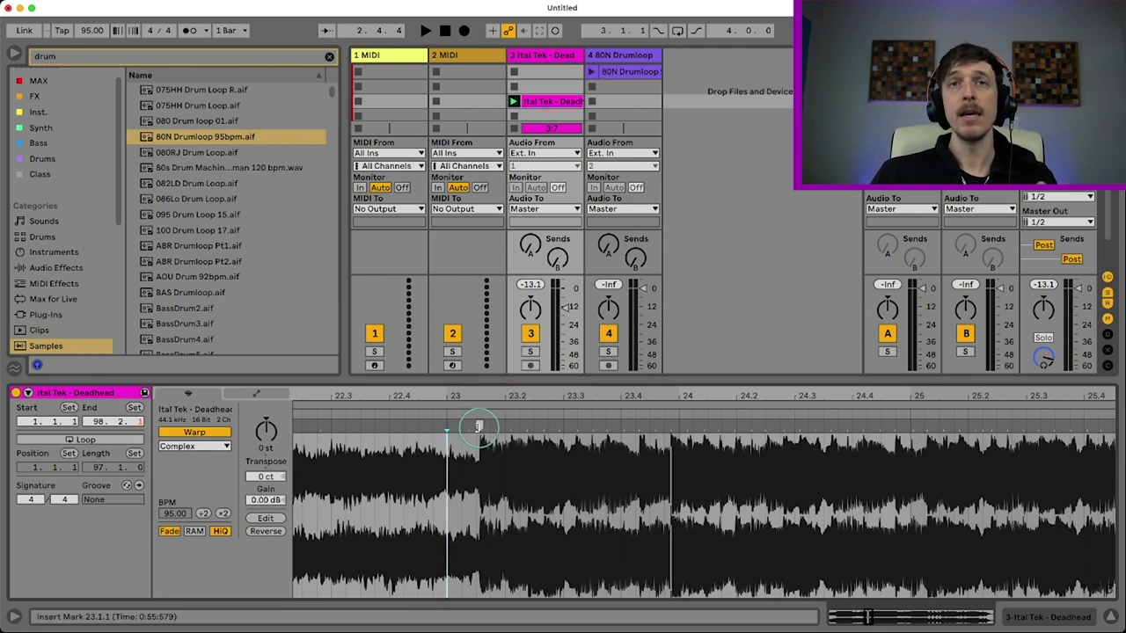
Set the bar 23 downbeat warp marker as 1.1.1 and zoom out to see the following bars.
right_click(478, 428)
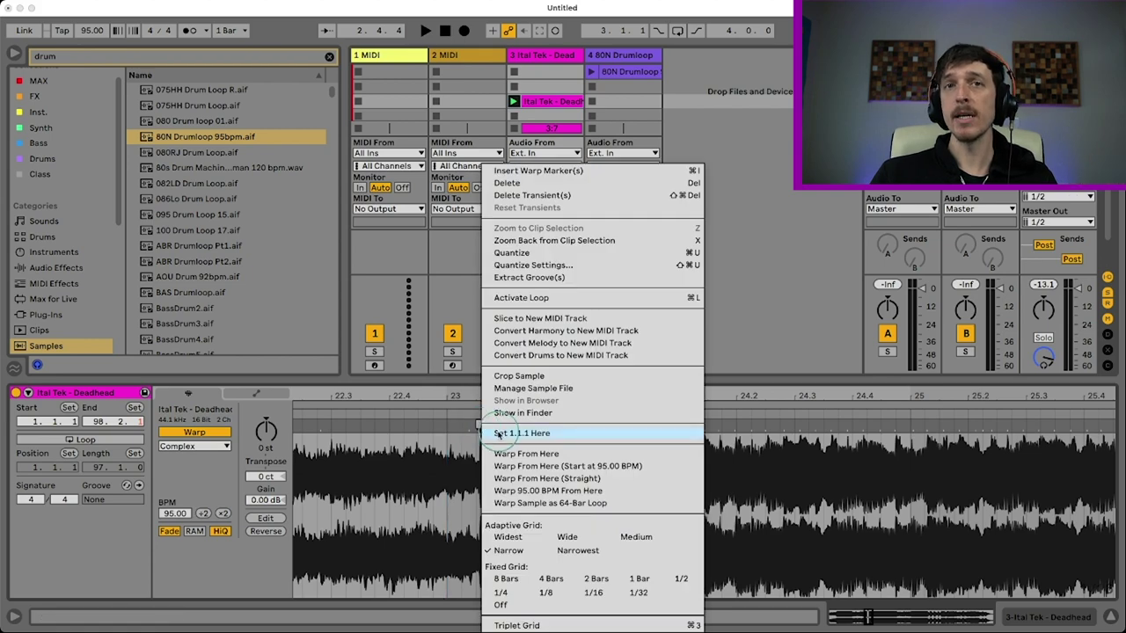
click(498, 434)
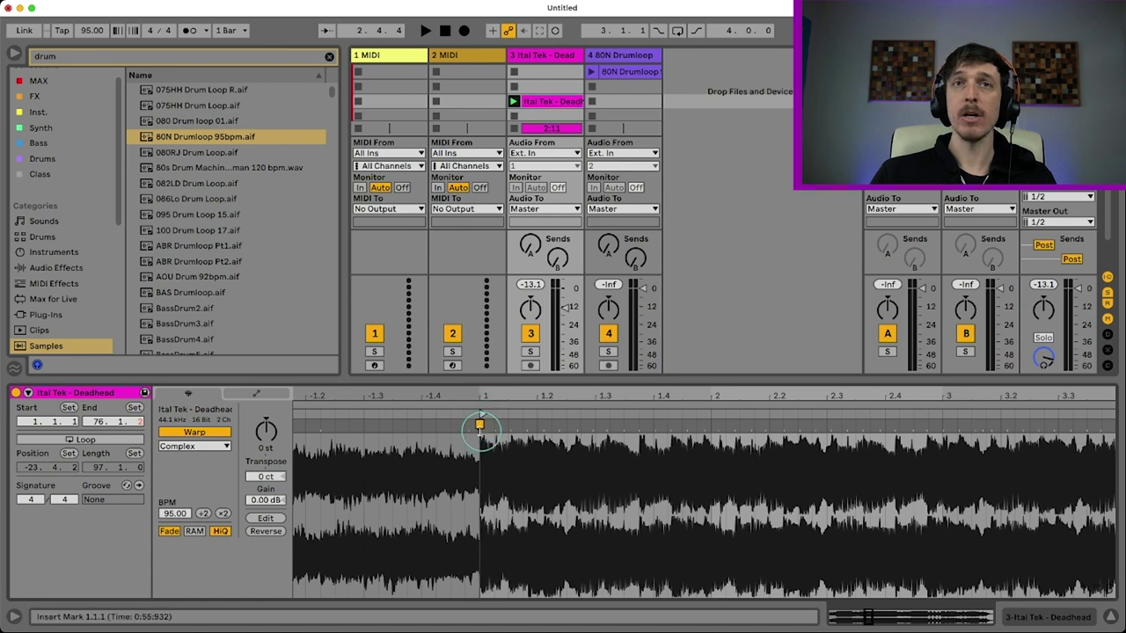
drag(485, 389, 486, 390)
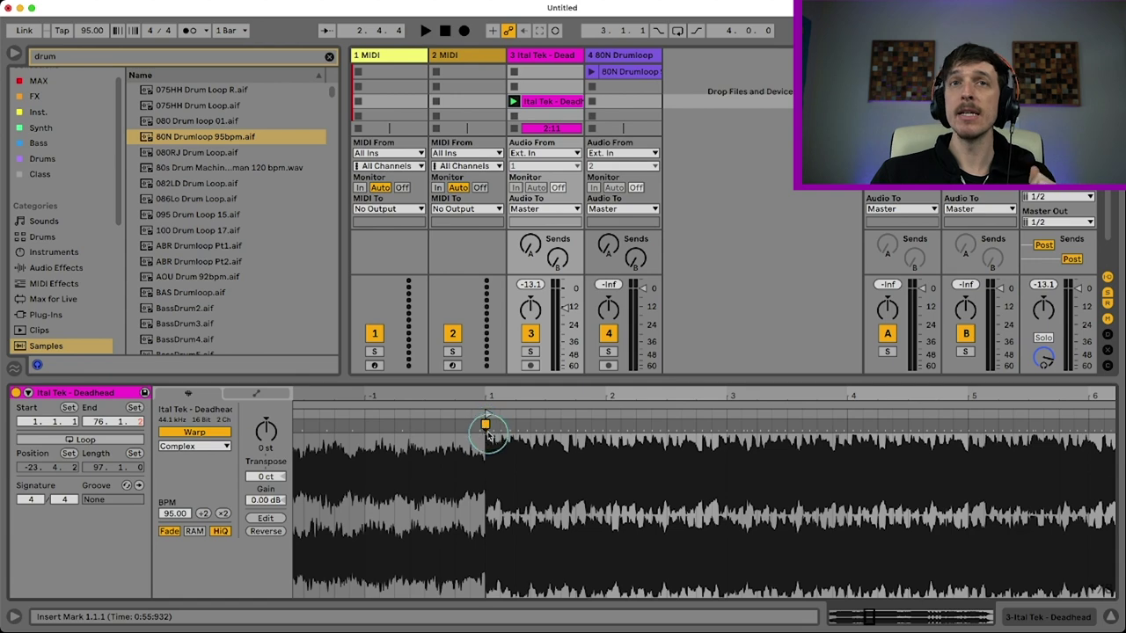
right_click(485, 426)
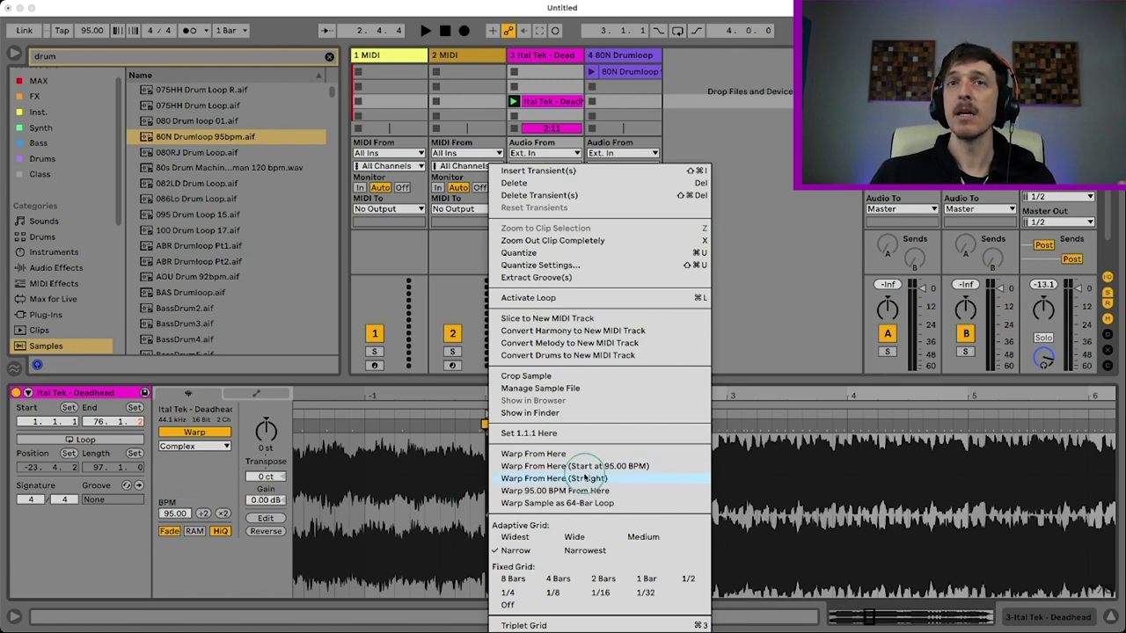
Warp the song straight from 1.1.1 and set the clip tempo to 86 BPM.
click(582, 480)
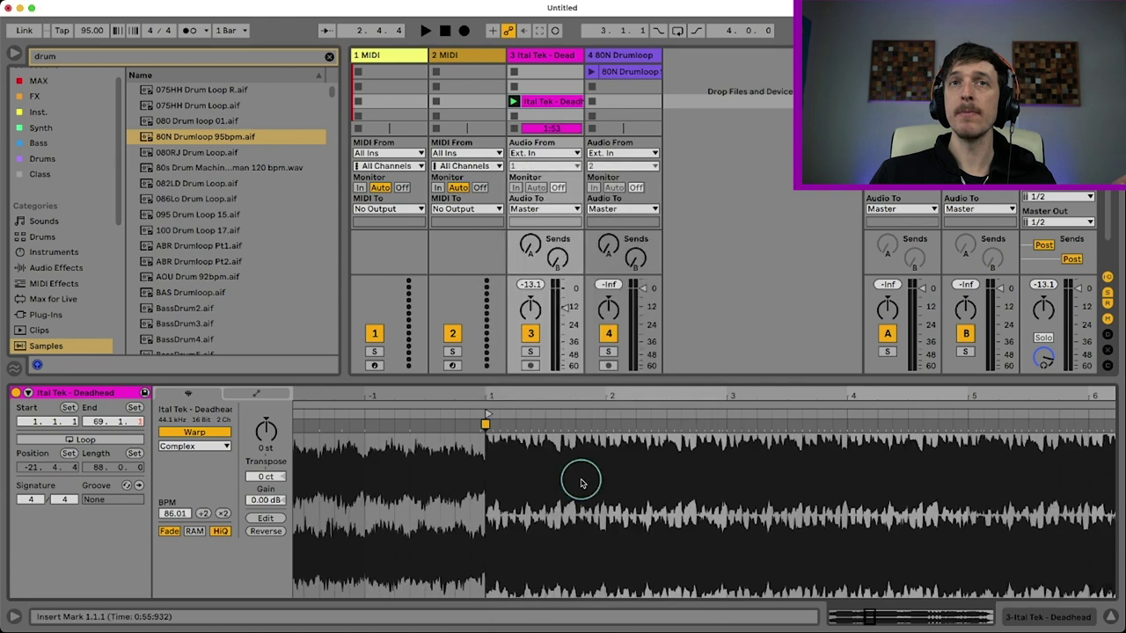
click(173, 514)
text(8)
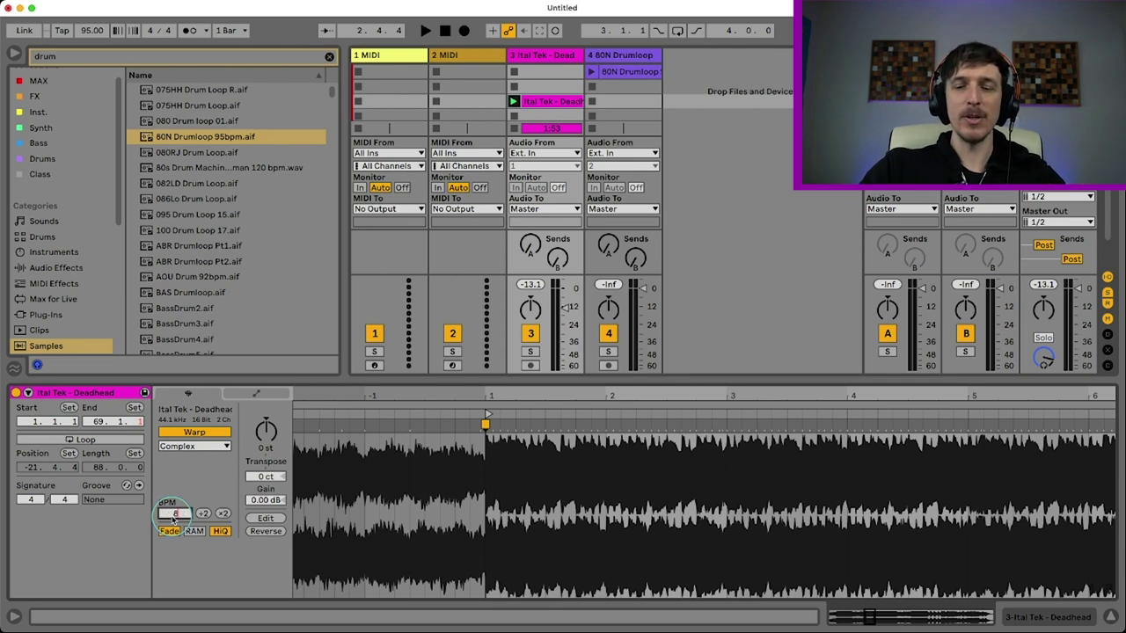
text(6)
key(Return)
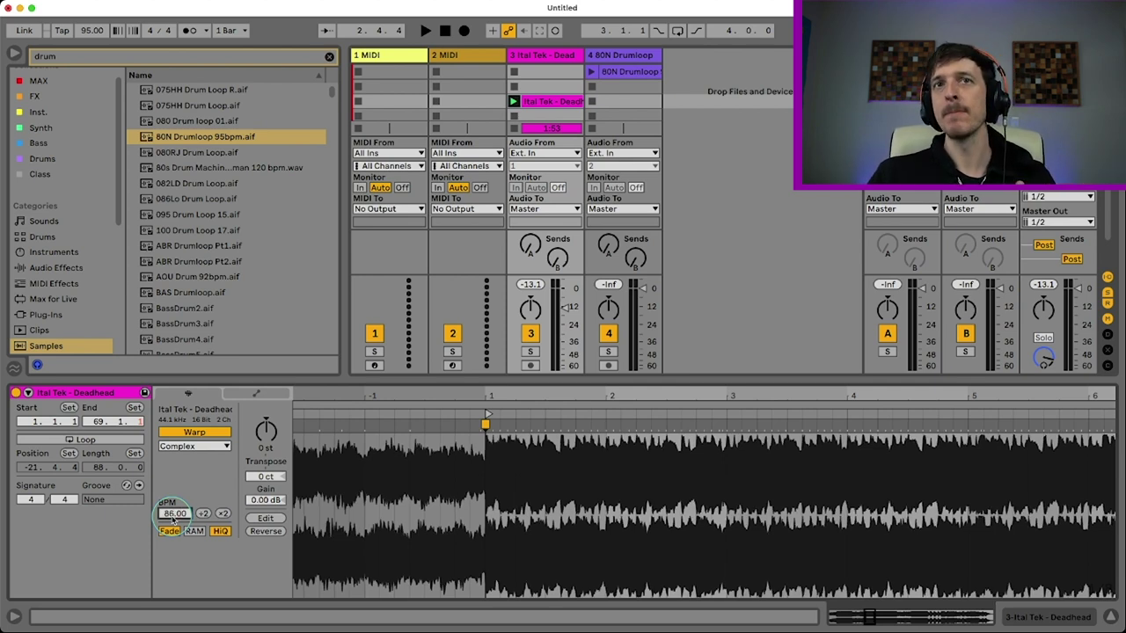
Set the song tempo to 87 BPM and play it with the metronome on.
click(92, 30)
drag(92, 30, 94, 33)
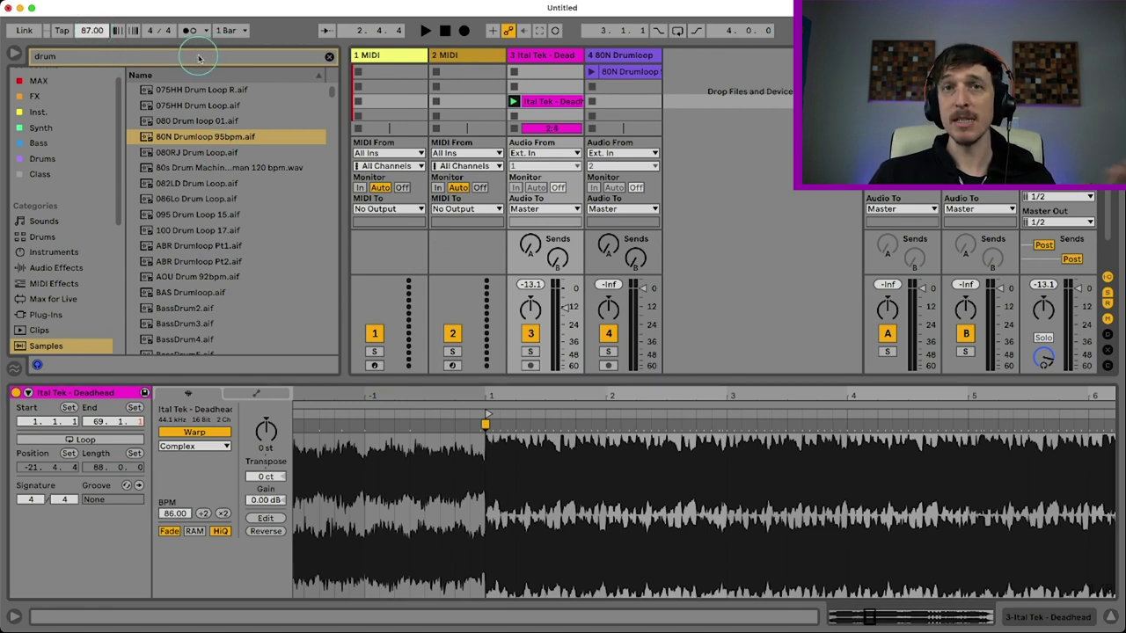
click(188, 30)
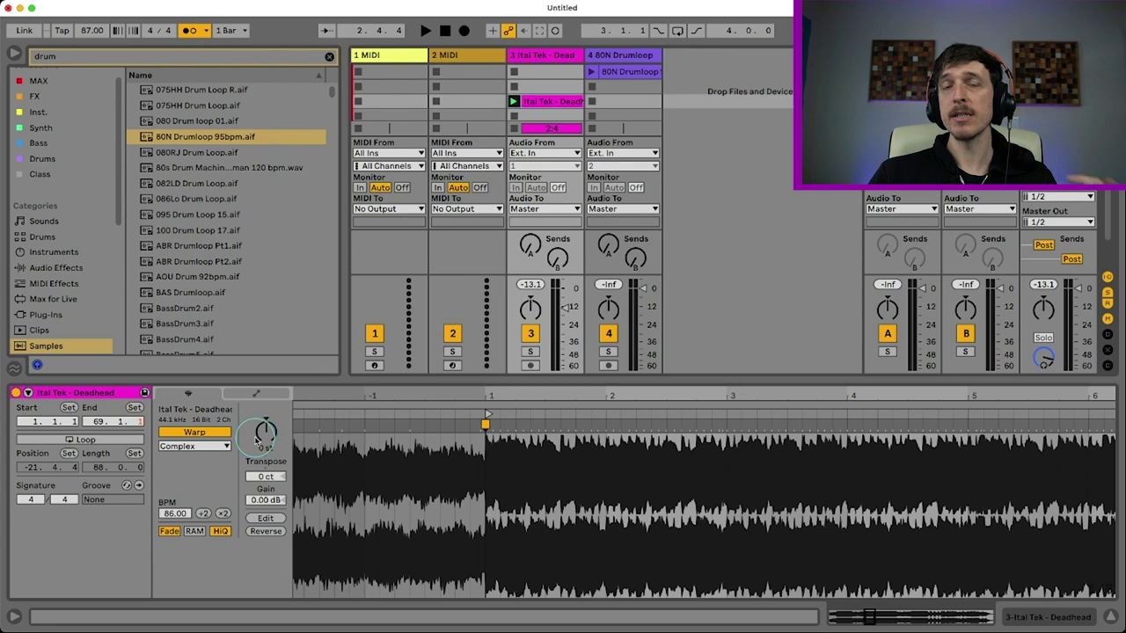
key(space)
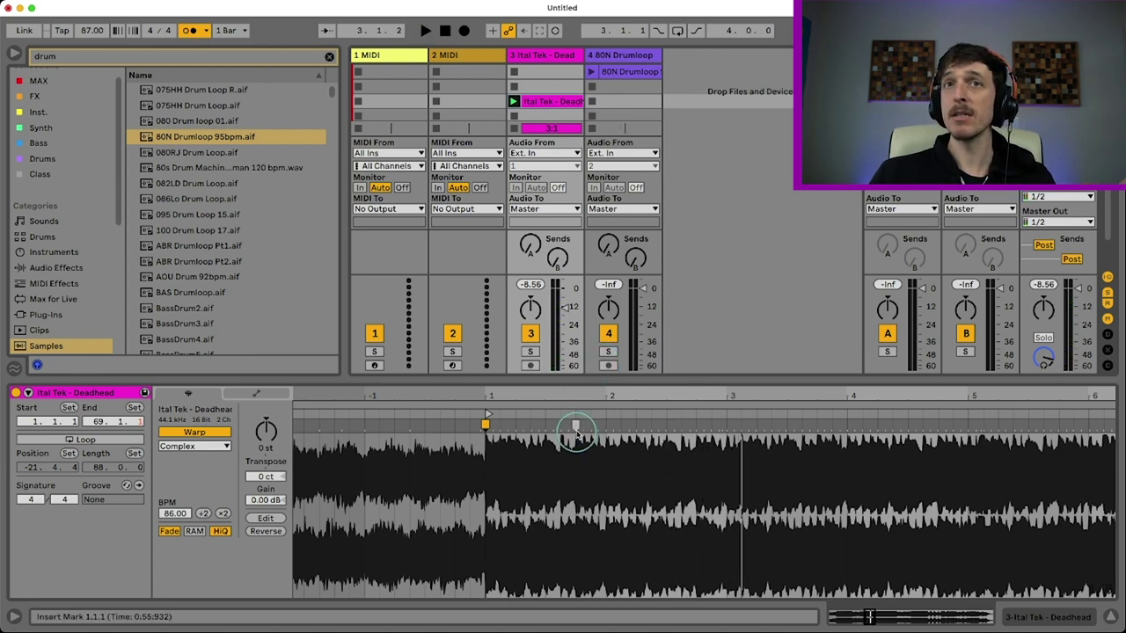
Turn the metronome off, set the start at 1.1.1, and zoom to bars 11–18.
click(190, 30)
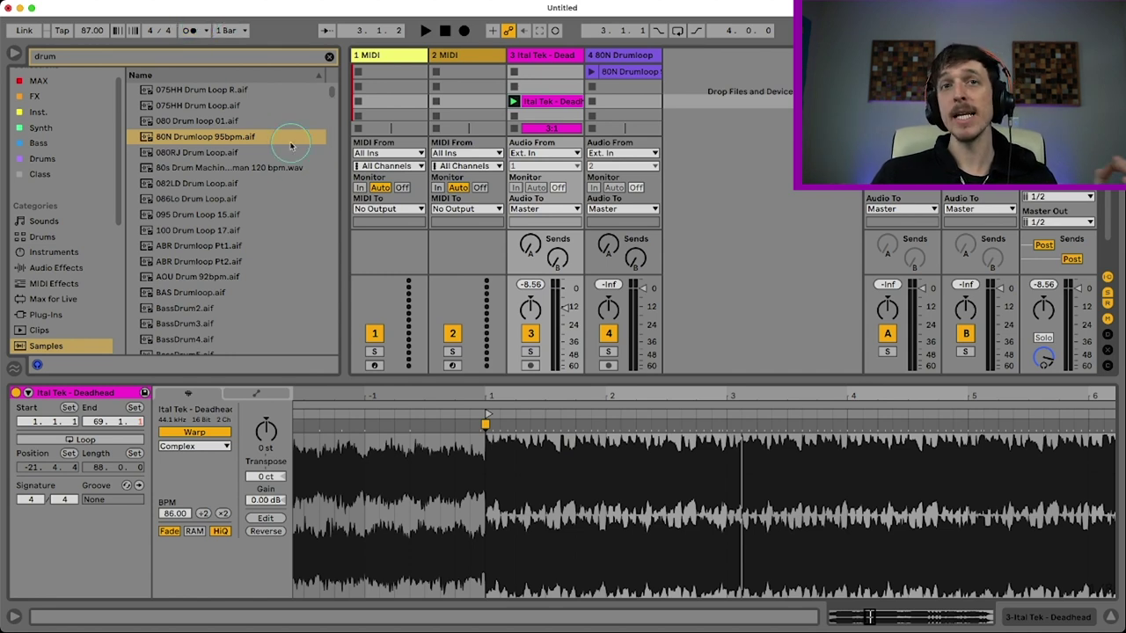
click(489, 461)
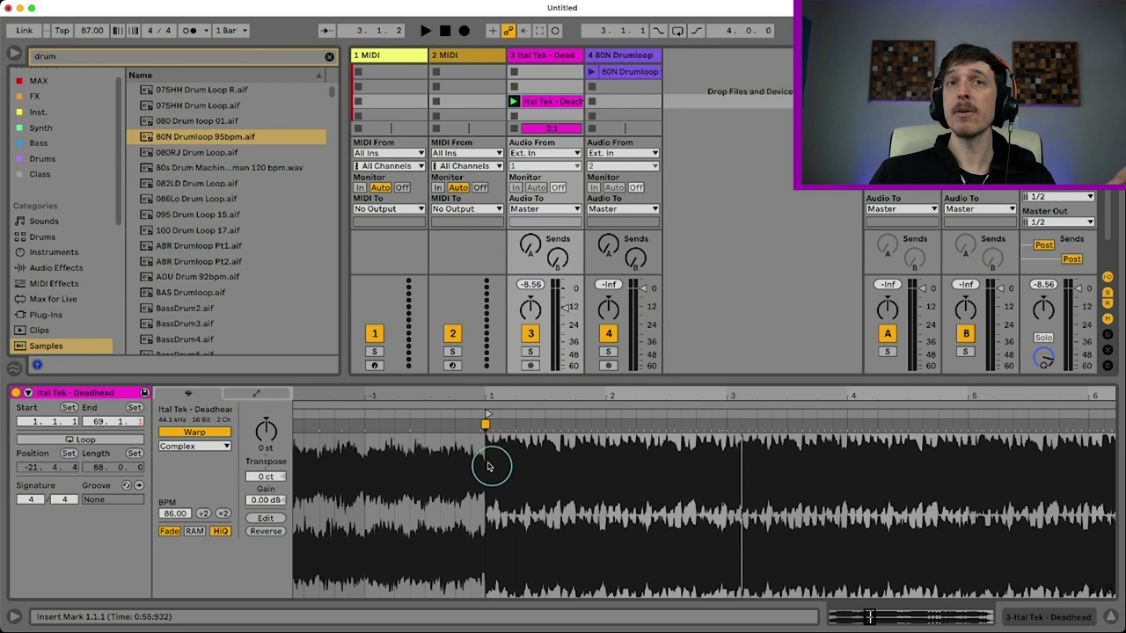
drag(528, 390, 529, 386)
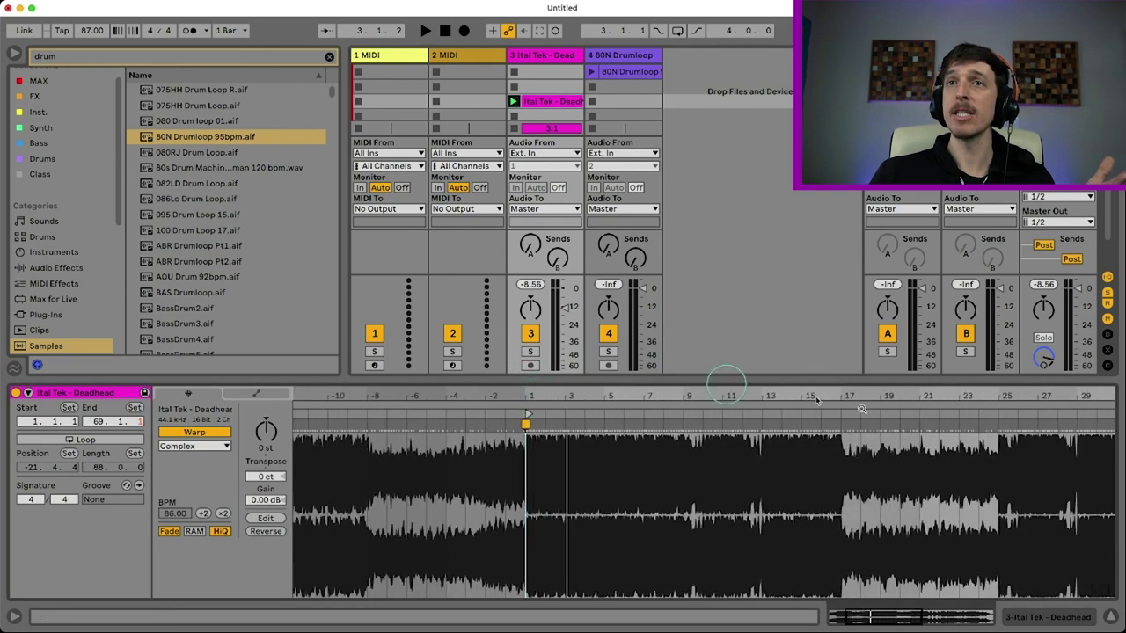
drag(809, 395, 842, 457)
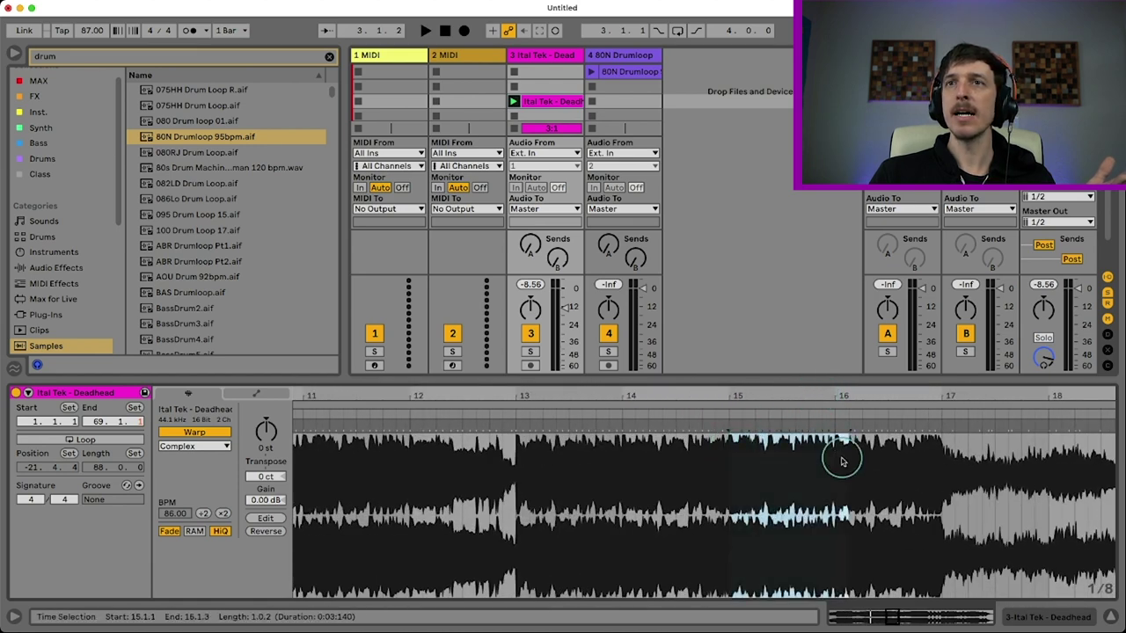
Loop bar 15 with Cmd+L, play and stop it, then zoom out and reselect bar 15.
key(super+l)
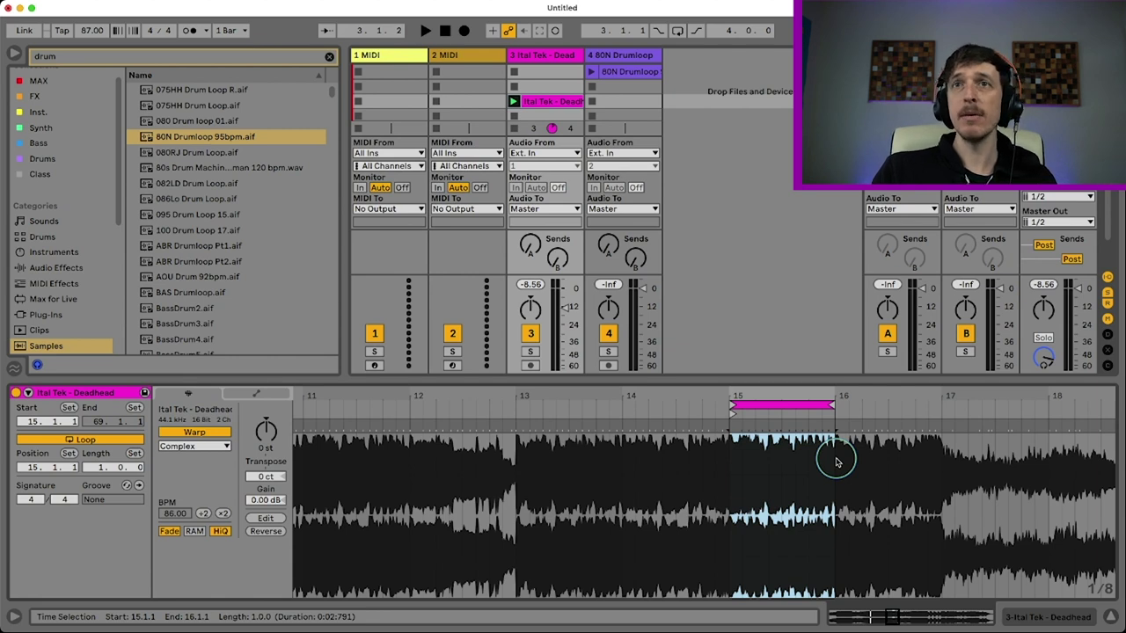
key(space)
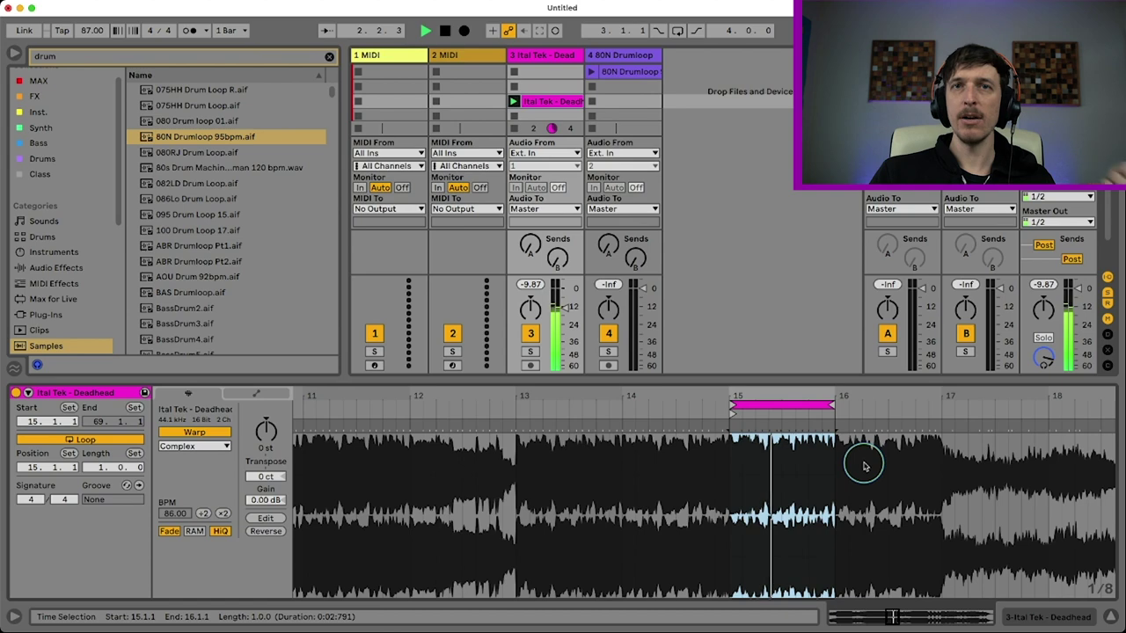
key(space)
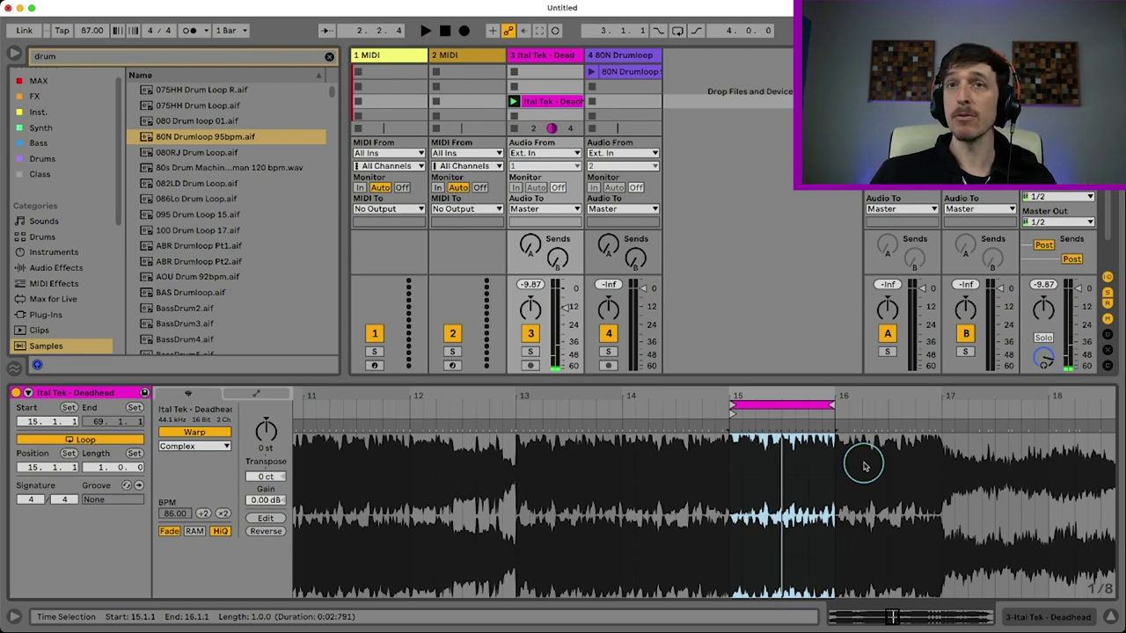
drag(804, 398, 658, 400)
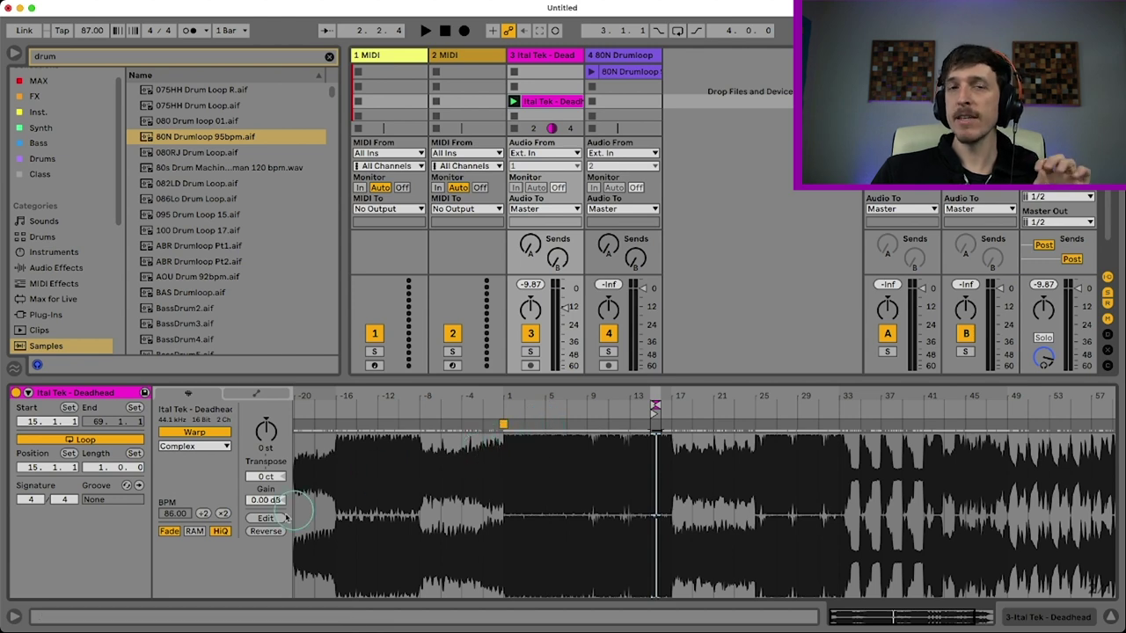
click(495, 499)
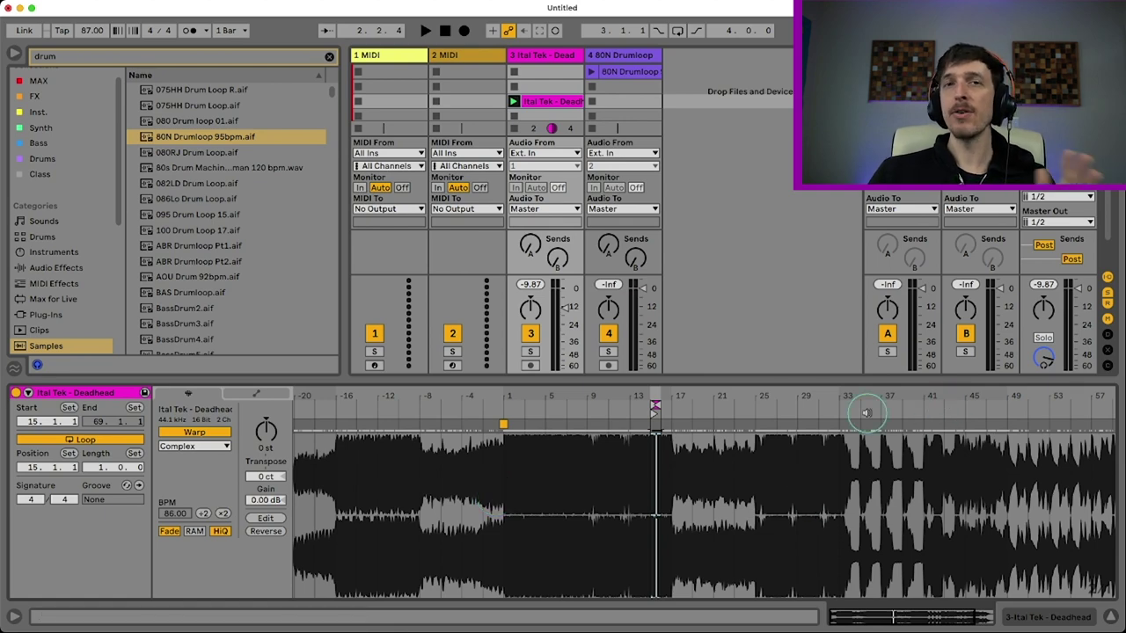
drag(955, 390, 950, 390)
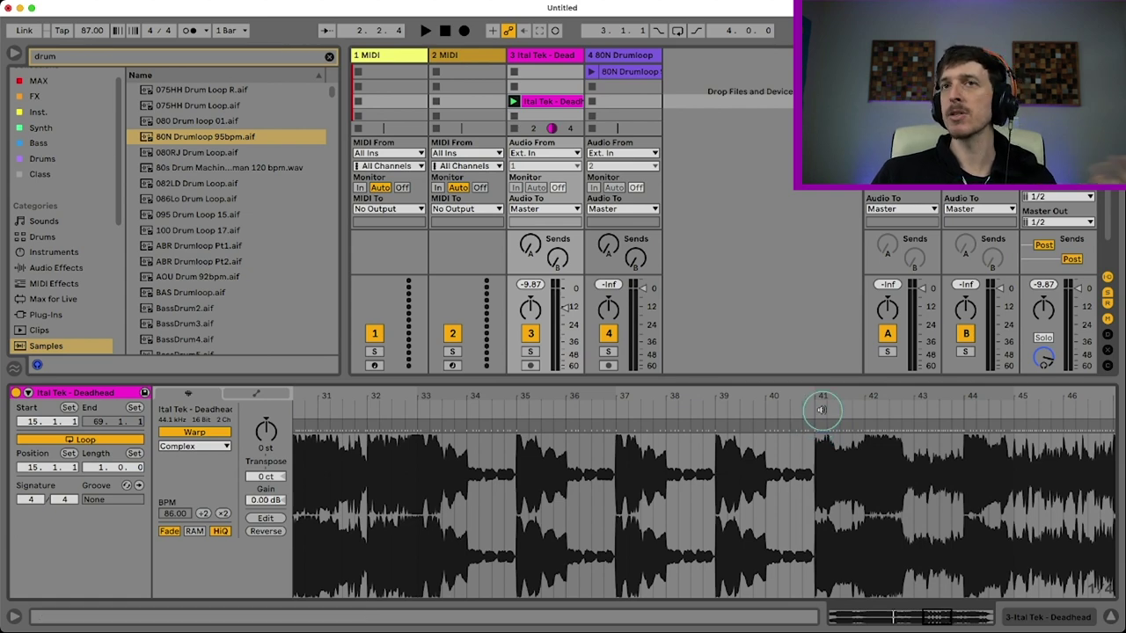
drag(823, 395, 824, 392)
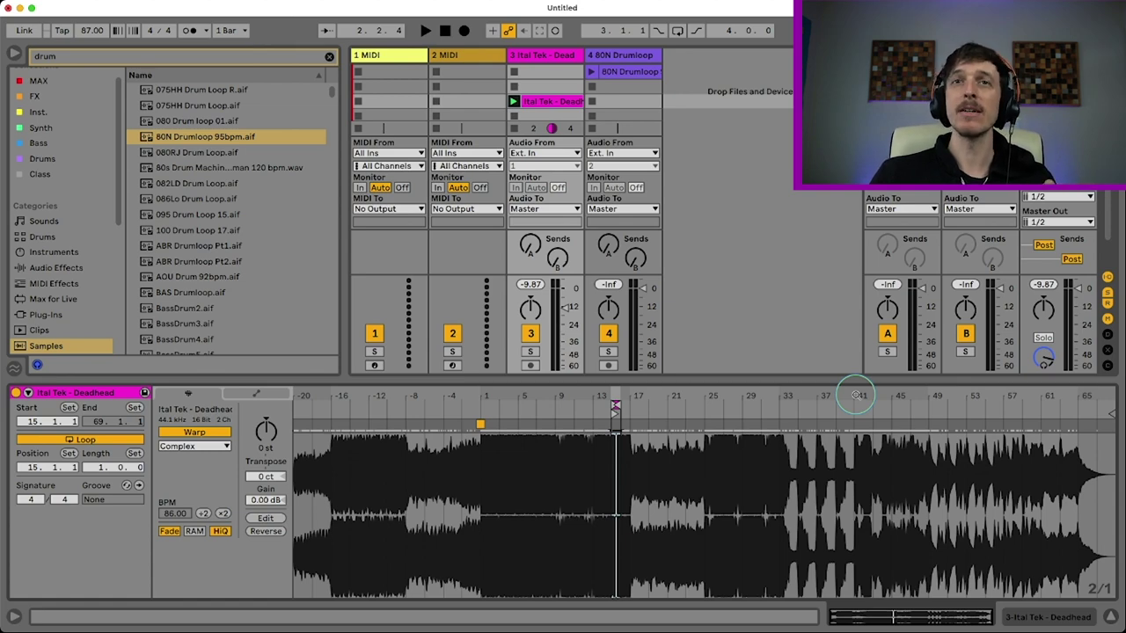
scroll(493, 396, up, 5)
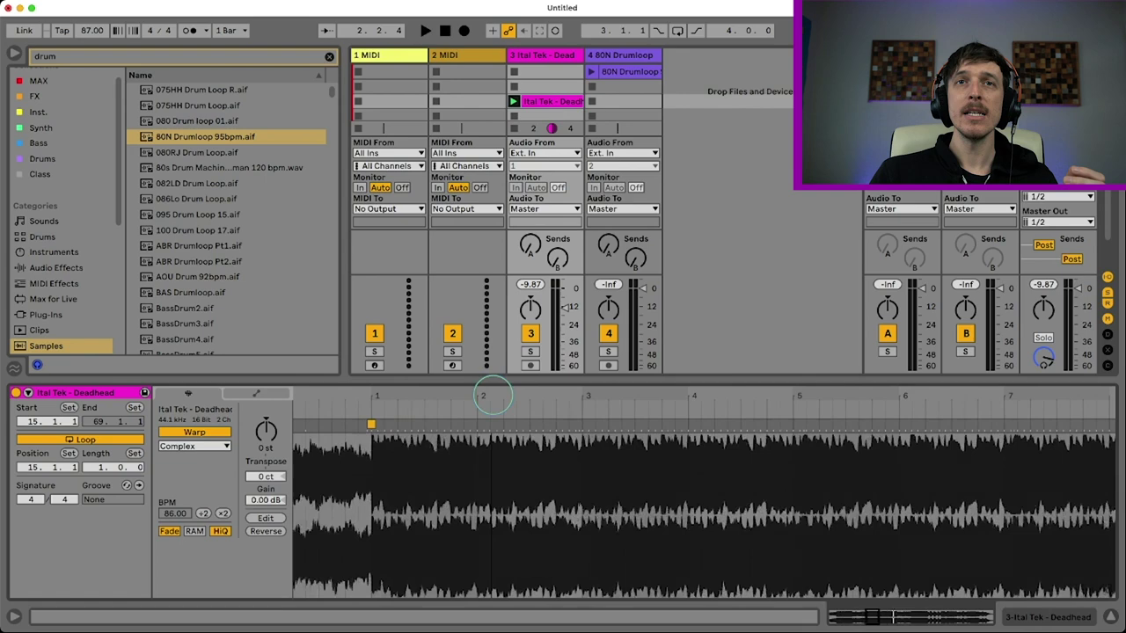
Zoom into the first bars and nudge the beat-2 warp marker so the clip reads 86.11 BPM.
scroll(494, 396, up, 3)
click(533, 420)
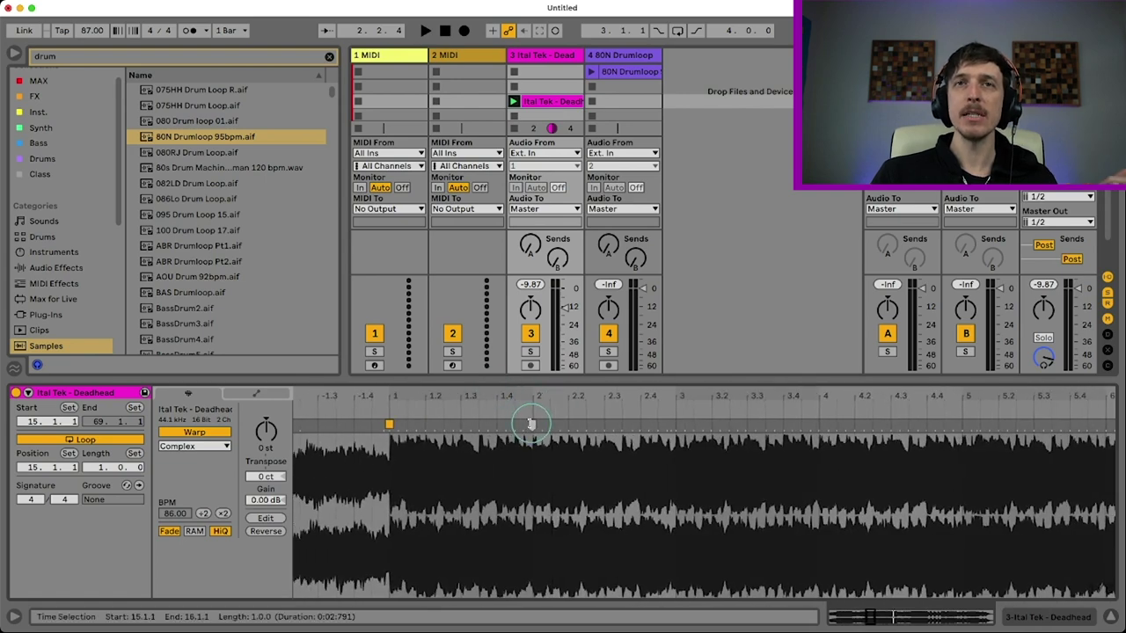
mouse_move(531, 424)
mouse_down()
mouse_move(603, 426)
mouse_move(495, 422)
mouse_move(588, 425)
mouse_move(533, 427)
mouse_up()
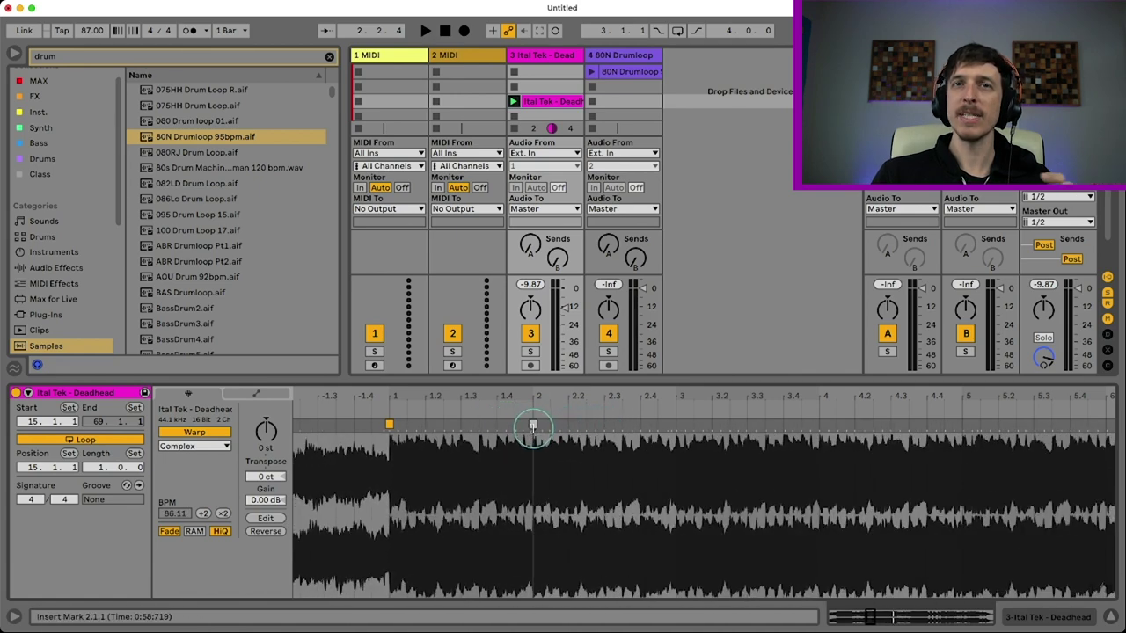